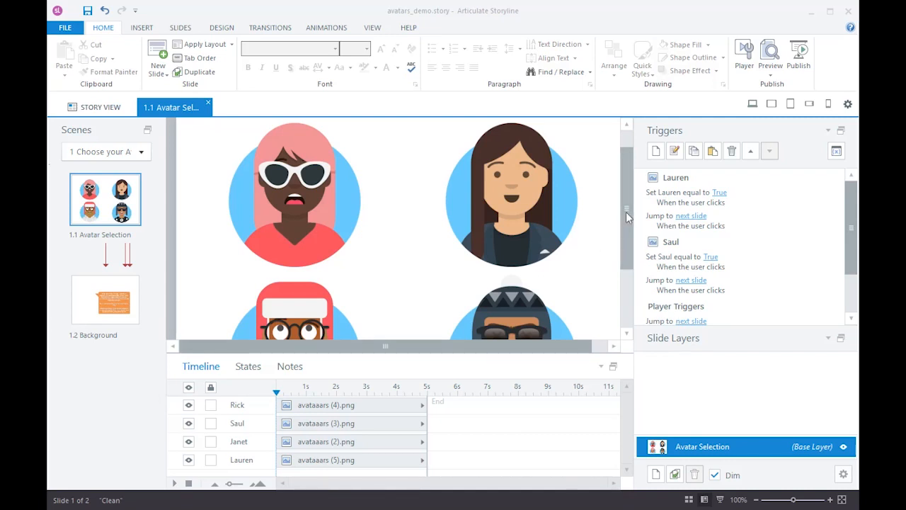
pyautogui.moveTo(626, 212); pyautogui.dragTo(597, 200)
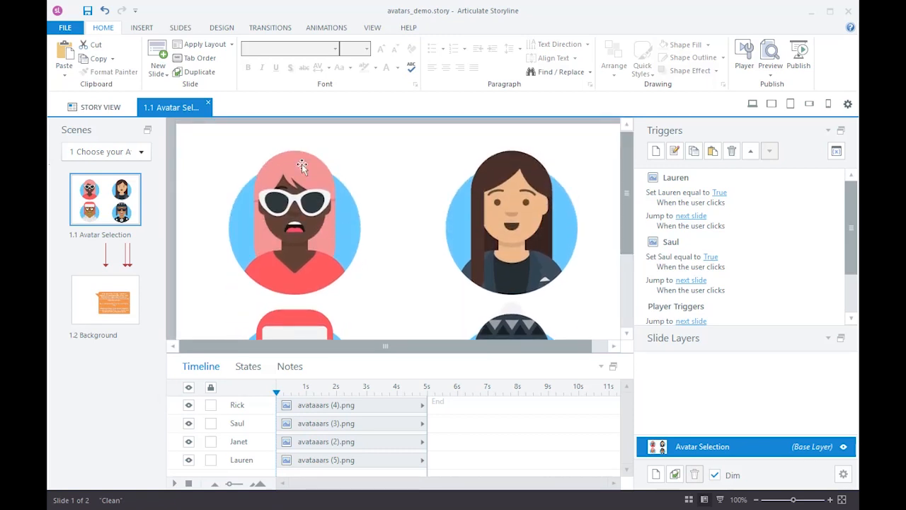
pyautogui.scroll(-3, 312, 312)
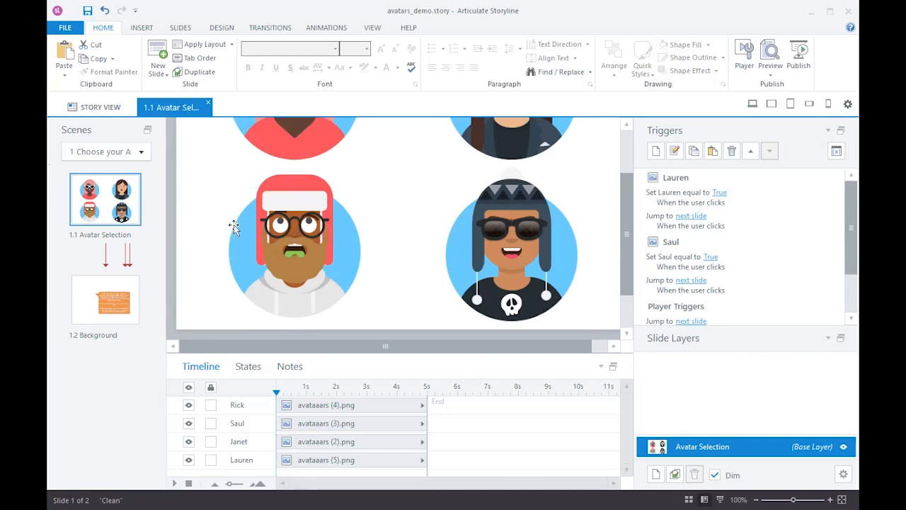
pyautogui.scroll(3, 233, 224)
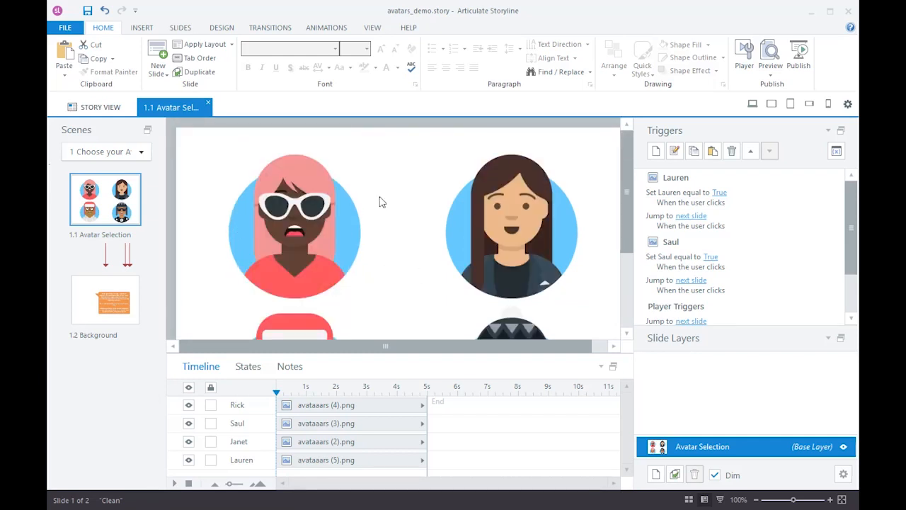
# Step: Preview the entire project, test the pink-haired and red-hatted avatars from the selection slide, and close the preview
pyautogui.click(772, 68)
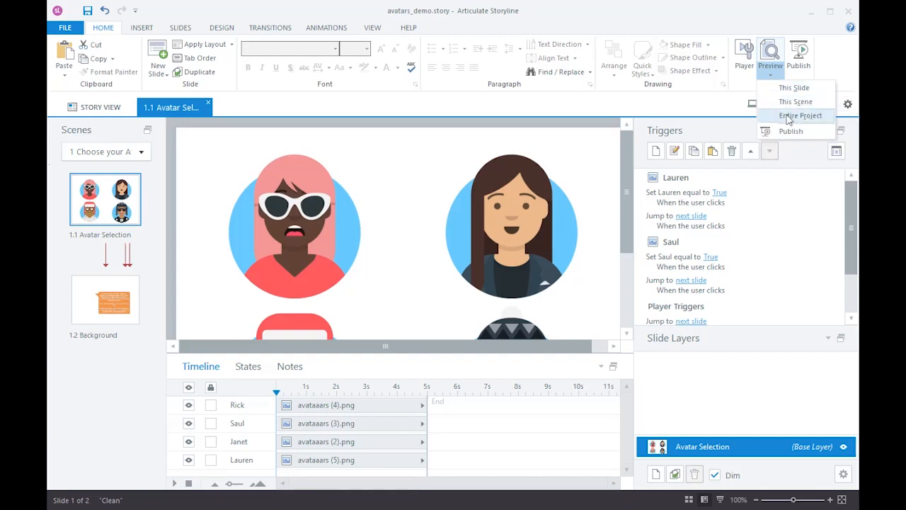
pyautogui.click(788, 117)
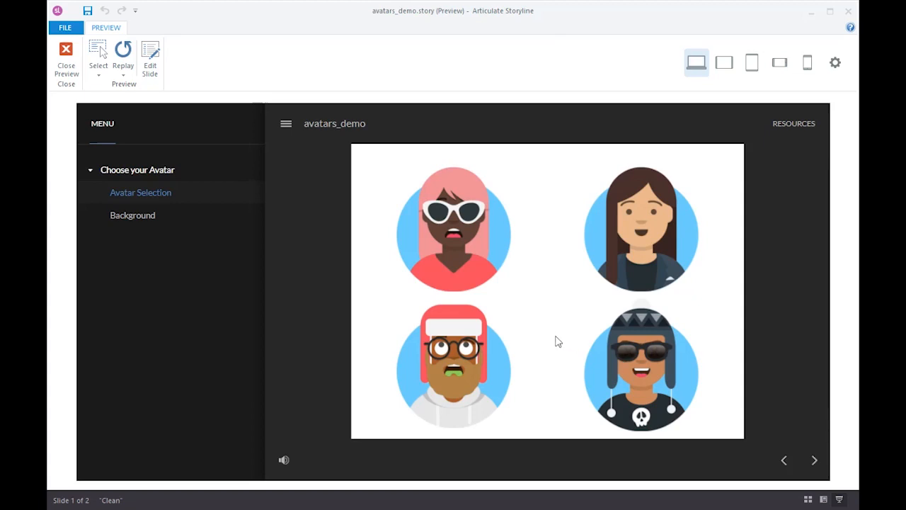
pyautogui.click(450, 224)
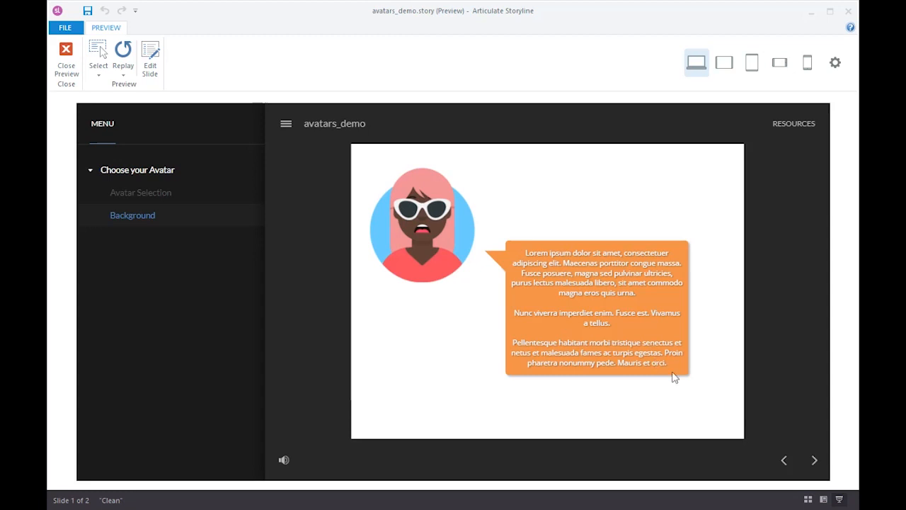
pyautogui.click(784, 460)
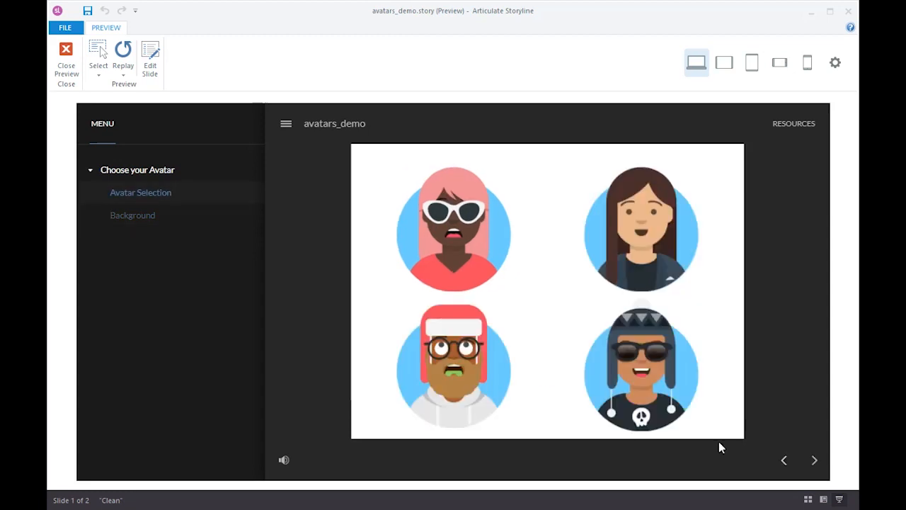
pyautogui.click(458, 349)
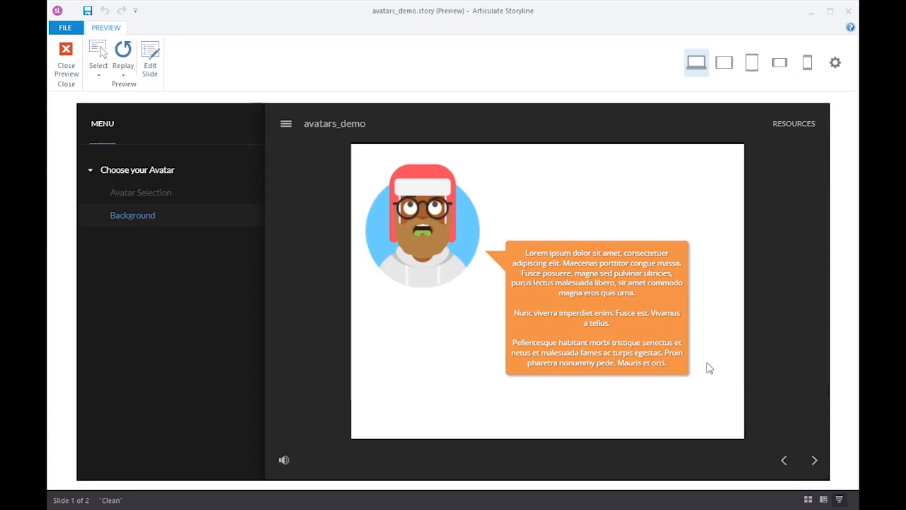
pyautogui.click(783, 462)
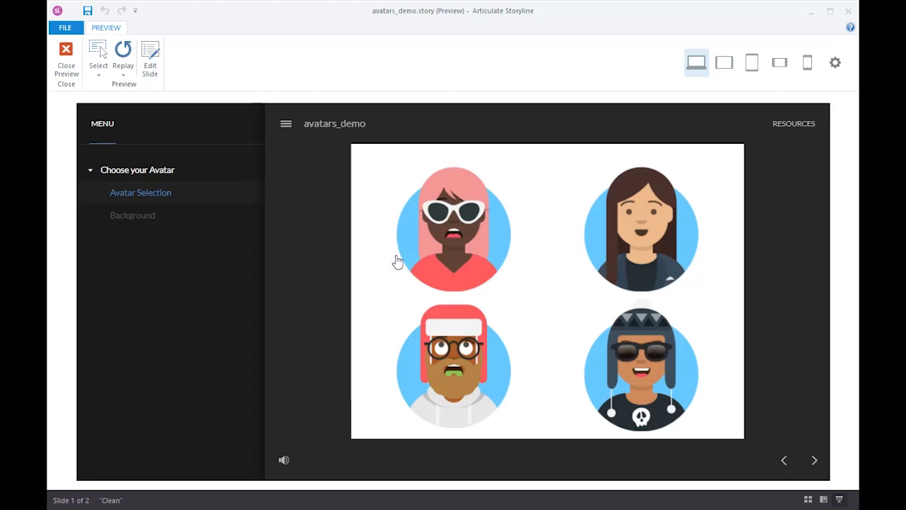
pyautogui.click(65, 69)
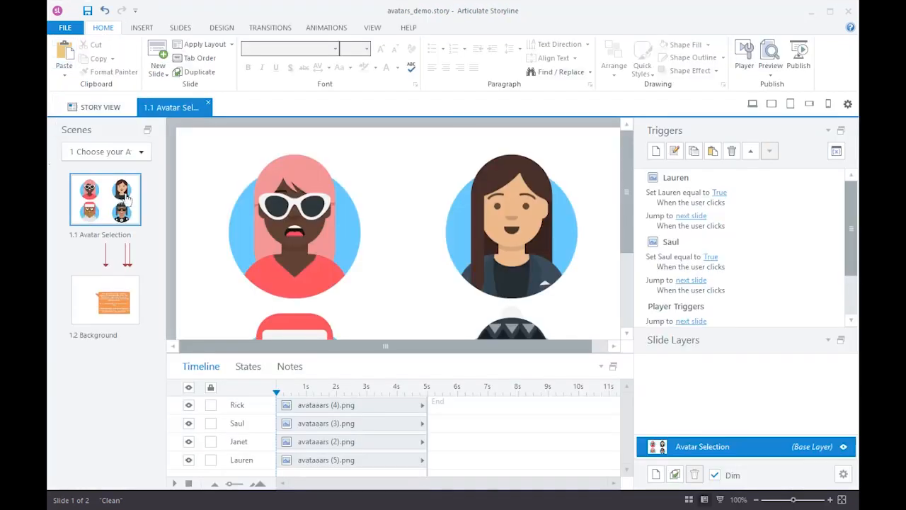
pyautogui.scroll(-3, 178, 267)
pyautogui.scroll(3, 182, 266)
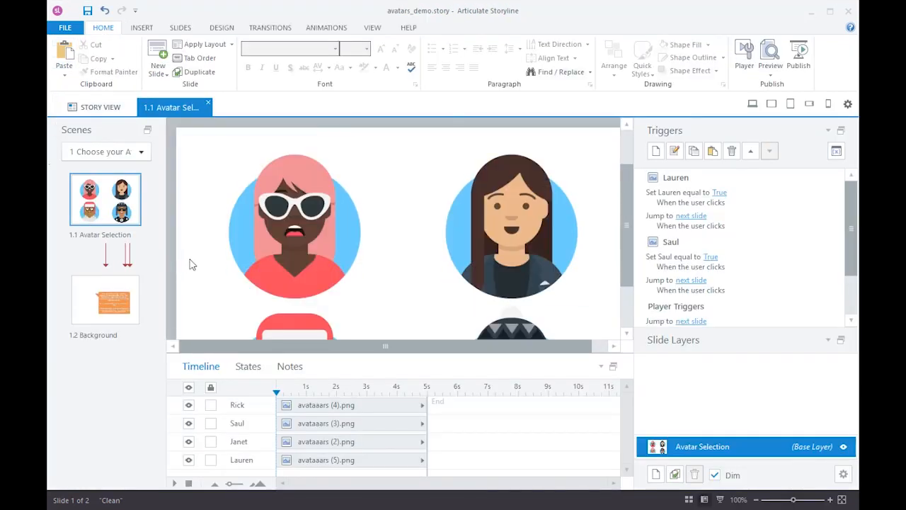
pyautogui.scroll(-3, 190, 262)
pyautogui.scroll(3, 394, 269)
# Step: Add a trigger to the Janet avatar that jumps to the next slide when the user clicks it
pyautogui.click(520, 244)
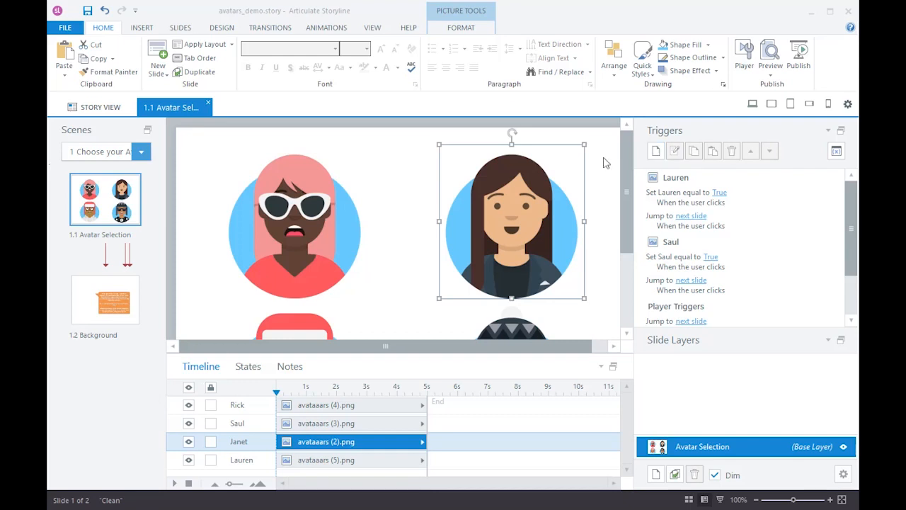
pyautogui.click(656, 151)
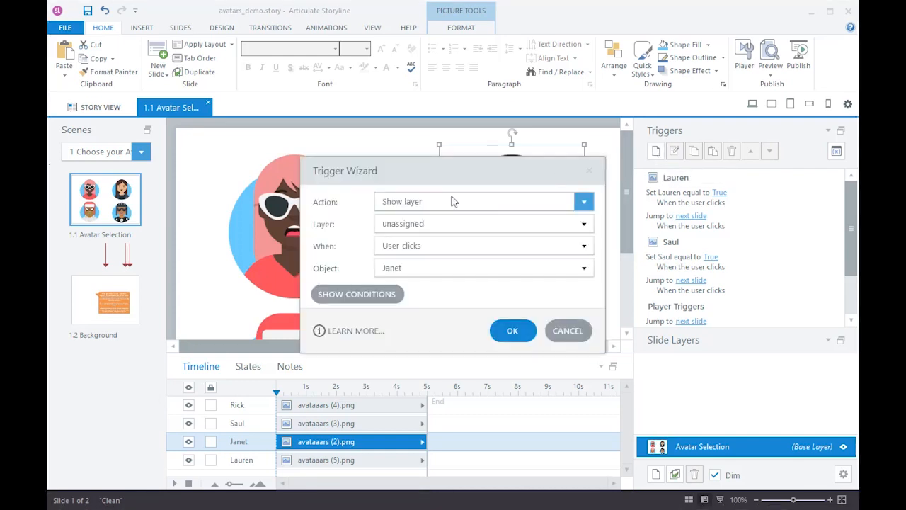
pyautogui.click(585, 202)
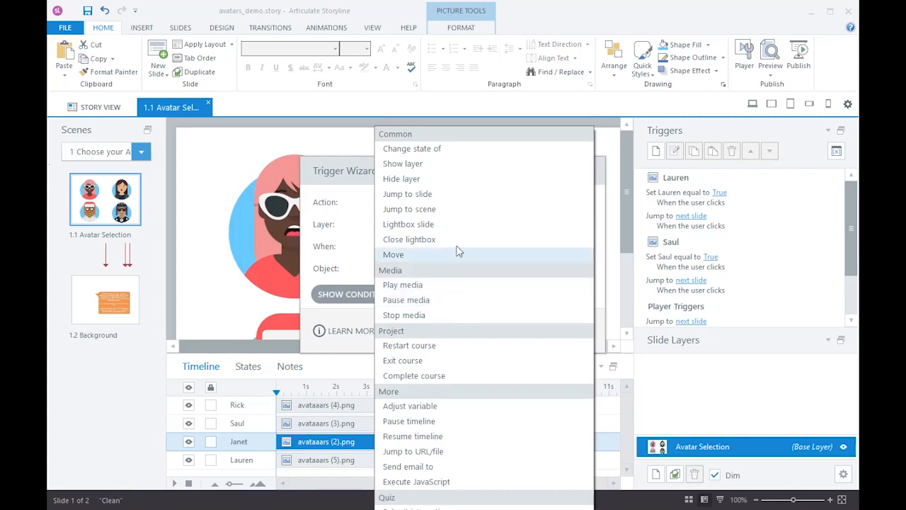
pyautogui.click(442, 194)
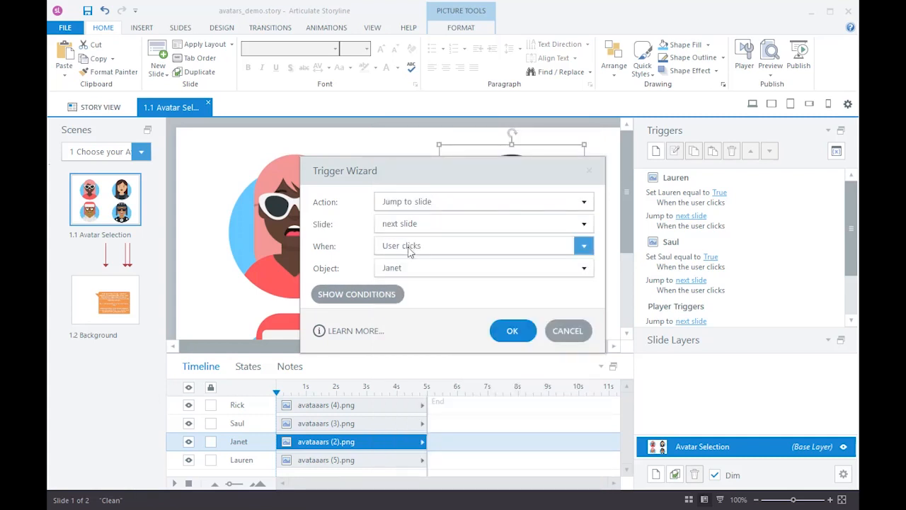
pyautogui.click(510, 331)
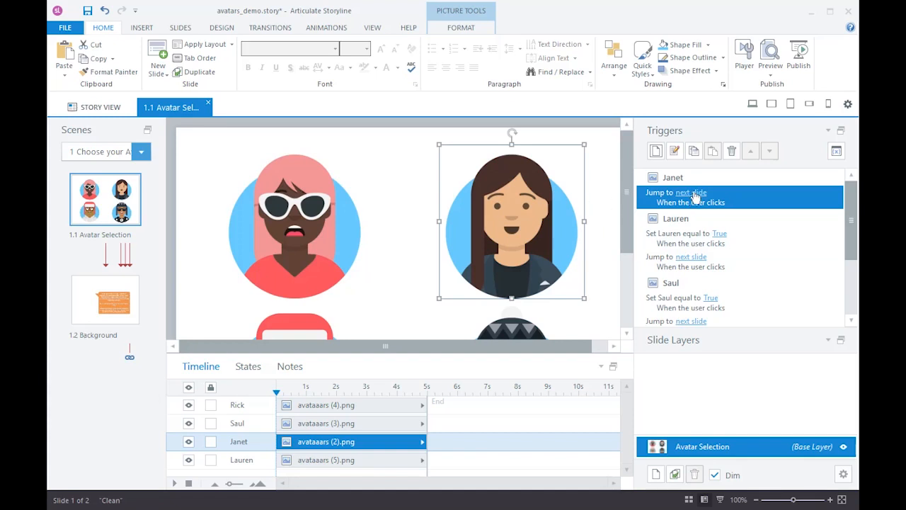
# Step: Start a second trigger for the Janet avatar with the Adjust variable action
pyautogui.click(656, 152)
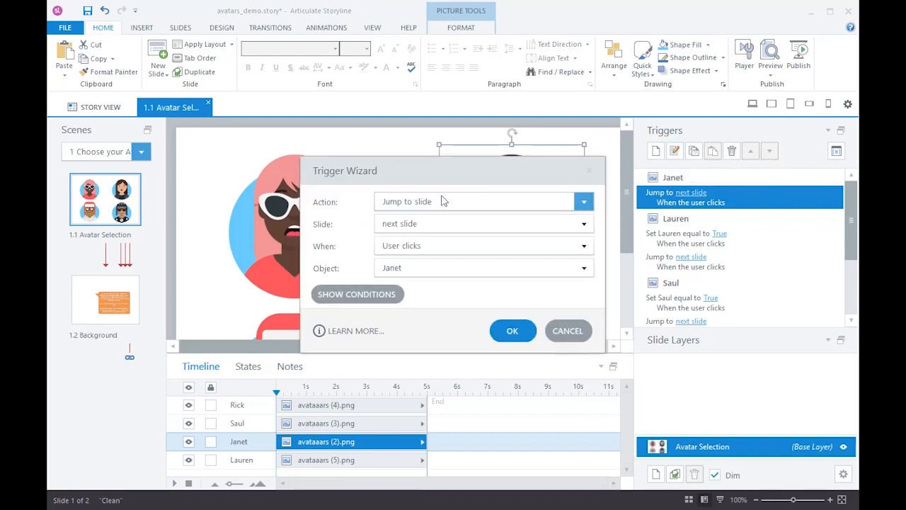
pyautogui.click(440, 202)
pyautogui.scroll(3, 438, 205)
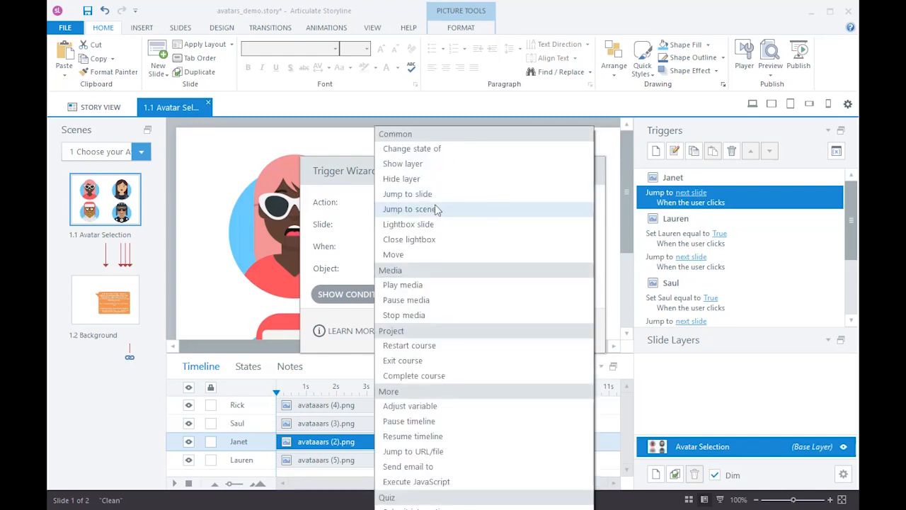
pyautogui.click(425, 407)
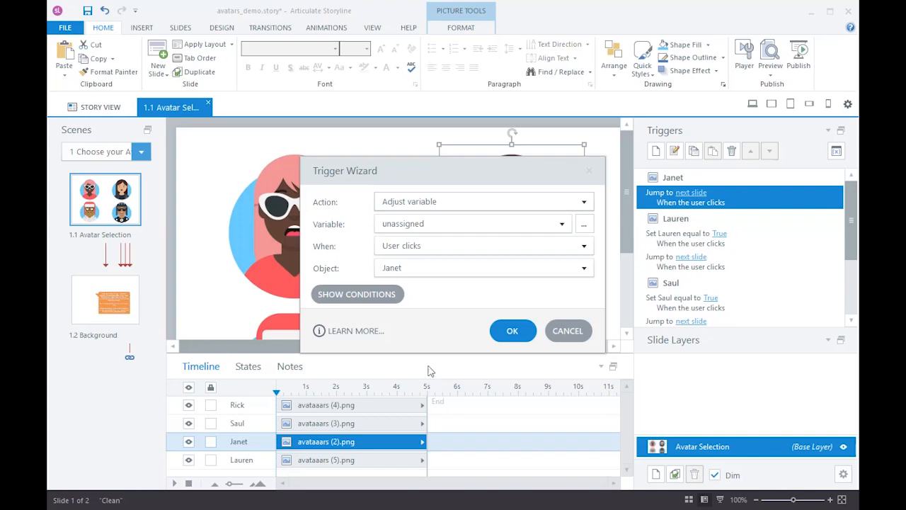
# Step: Create a True/False variable named Janet with a default value of False for the trigger
pyautogui.click(585, 225)
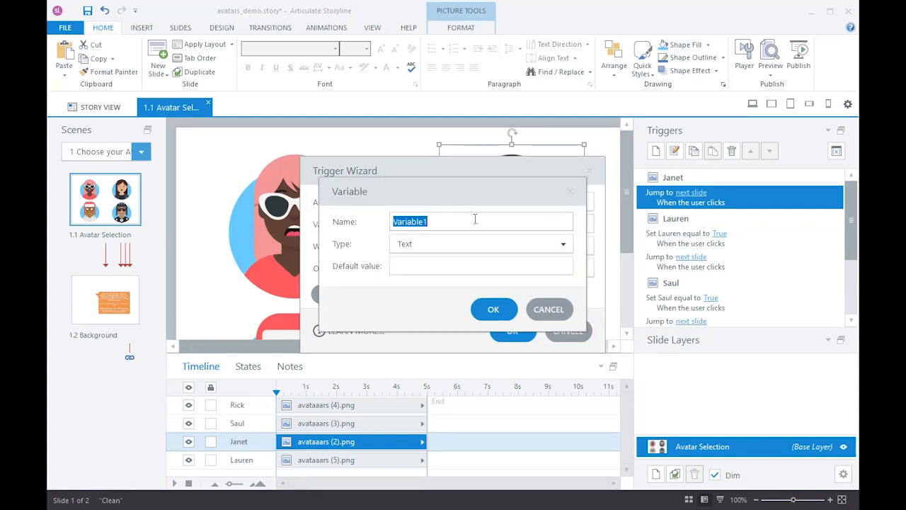
pyautogui.write('Janet')
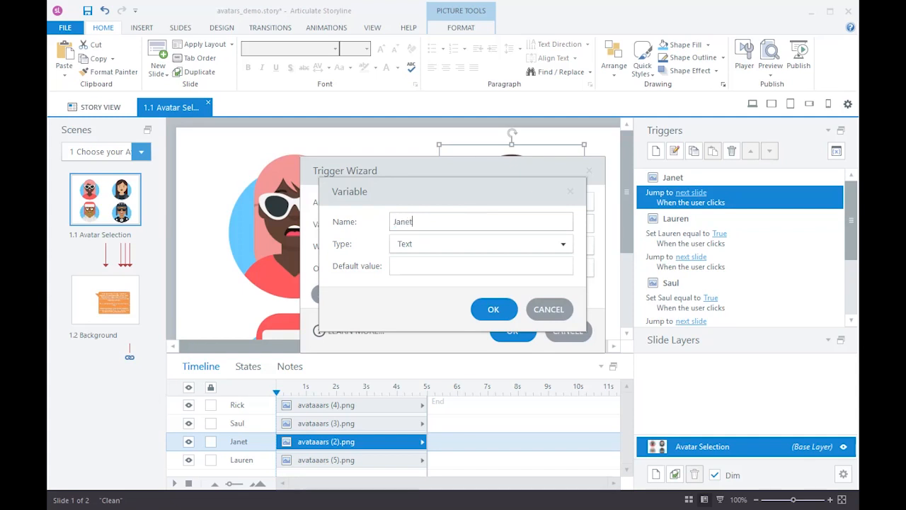
pyautogui.click(439, 244)
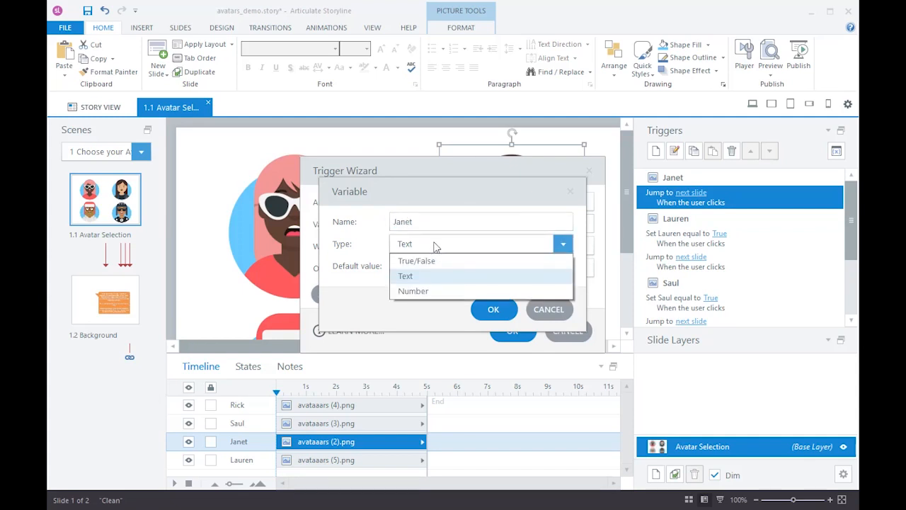
pyautogui.click(429, 262)
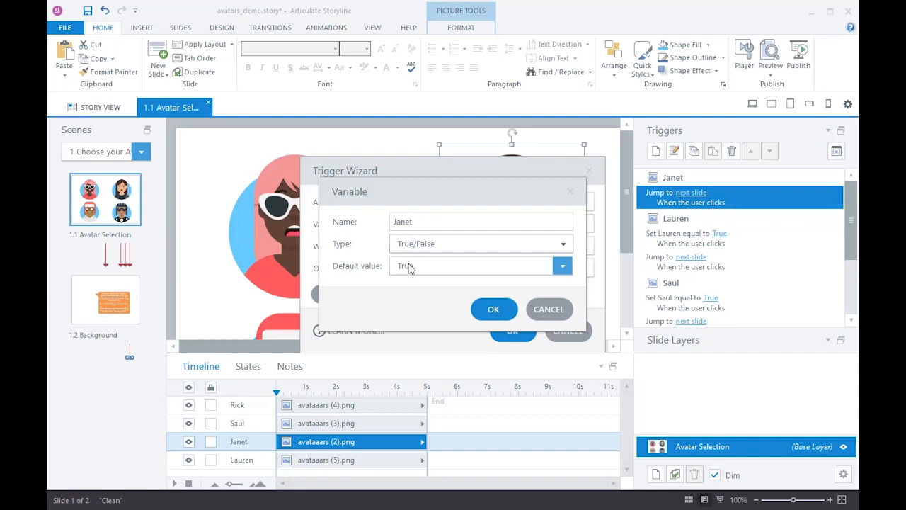
pyautogui.click(415, 269)
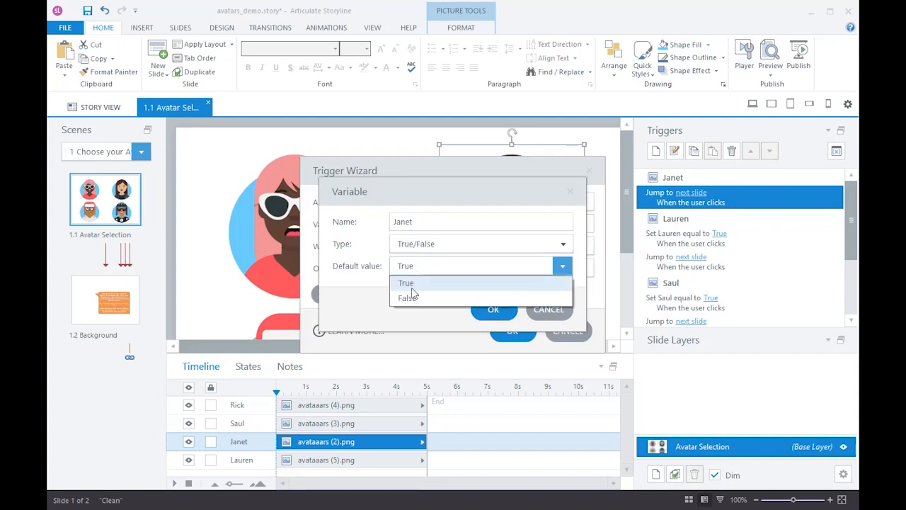
pyautogui.click(408, 299)
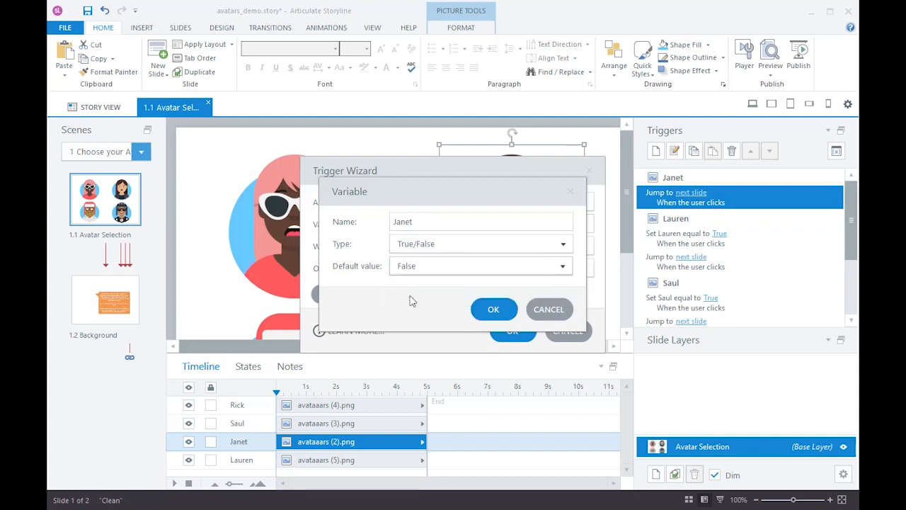
pyautogui.click(493, 310)
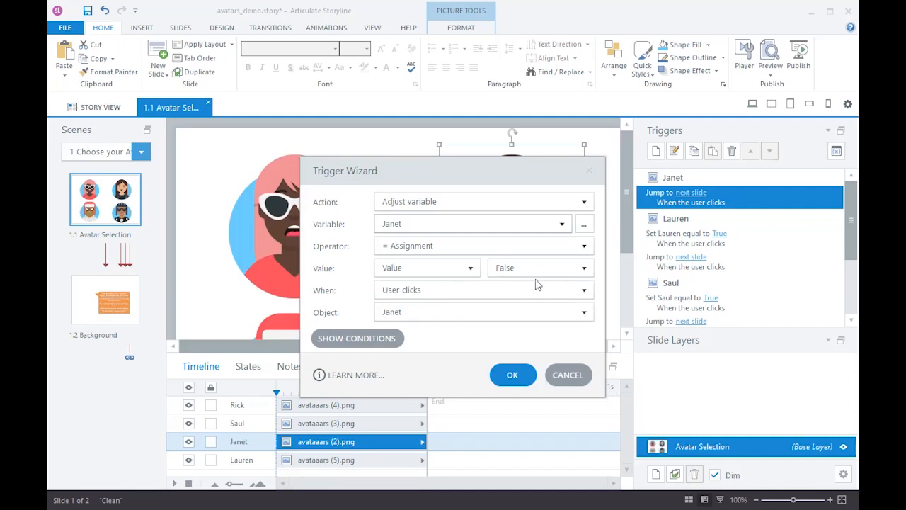
# Step: Have the trigger assign True to the Janet variable when the user clicks the avatar, and save the trigger
pyautogui.click(559, 272)
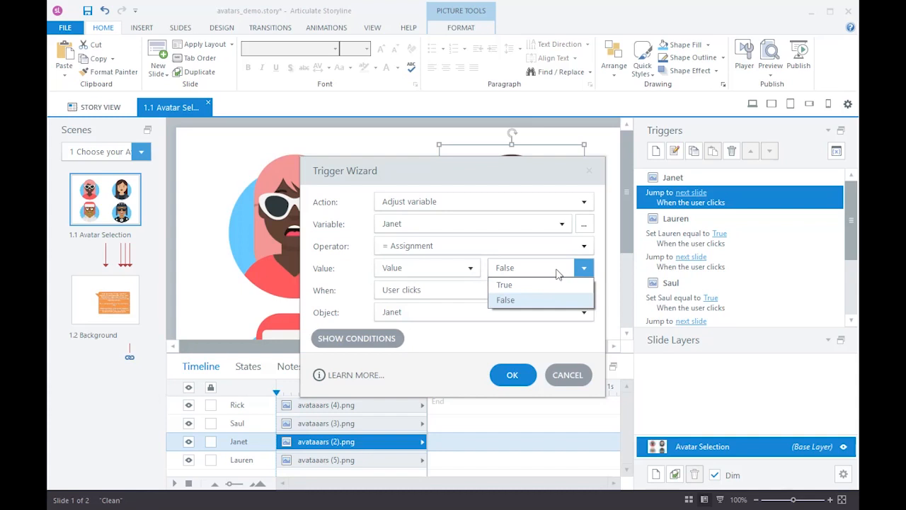
pyautogui.click(510, 286)
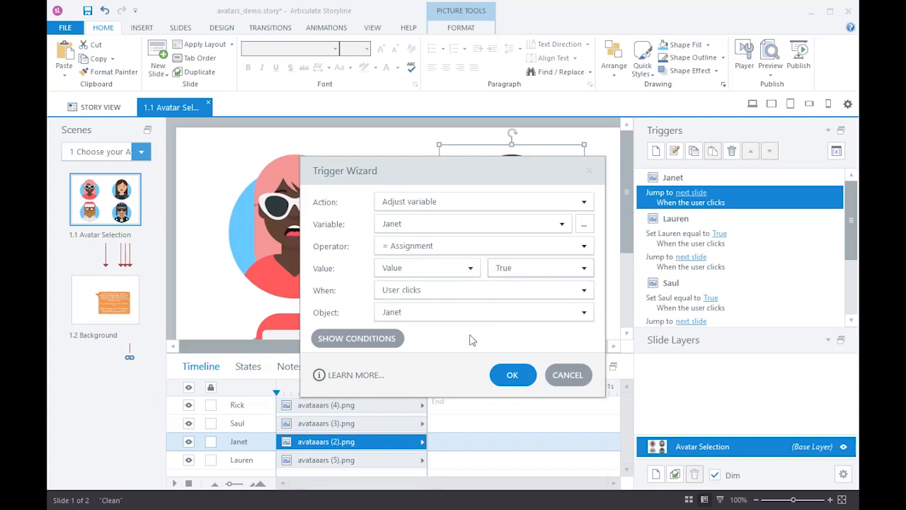
pyautogui.click(517, 383)
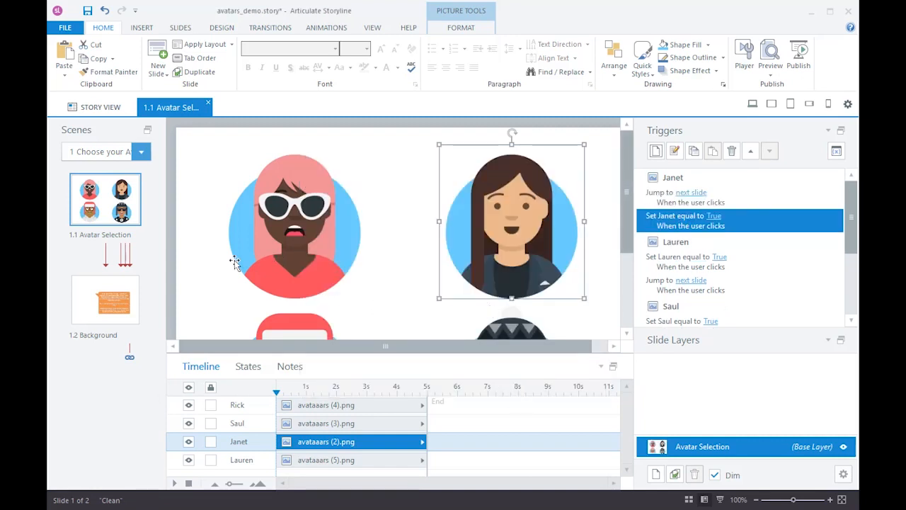
# Step: Open slide 1.2 Background and examine its Lauren, Janet, Saul and Rick layers
pyautogui.click(122, 298)
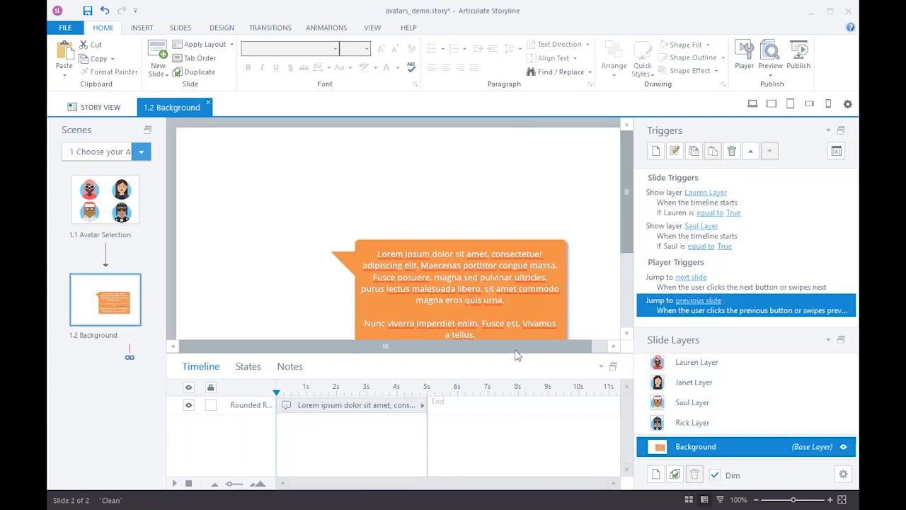
pyautogui.scroll(-3, 500, 243)
pyautogui.scroll(3, 531, 280)
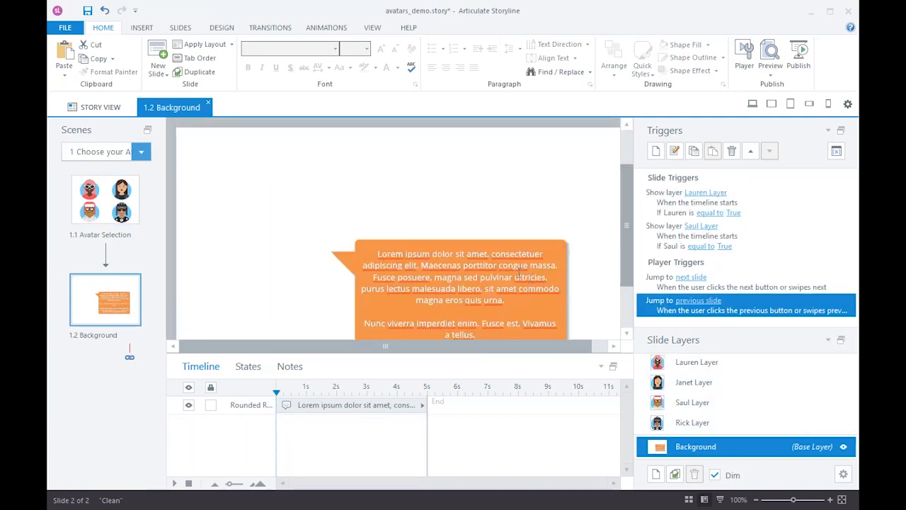
pyautogui.scroll(-2, 626, 226)
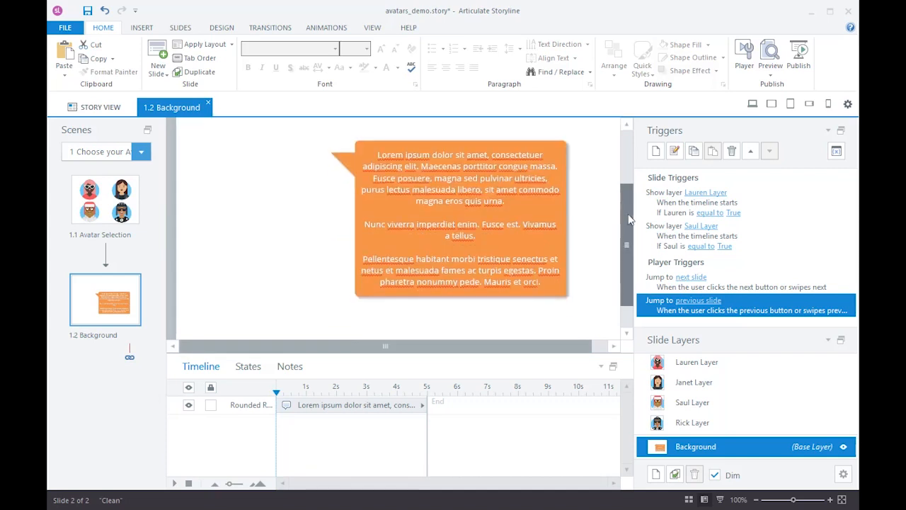
pyautogui.click(686, 423)
pyautogui.click(688, 402)
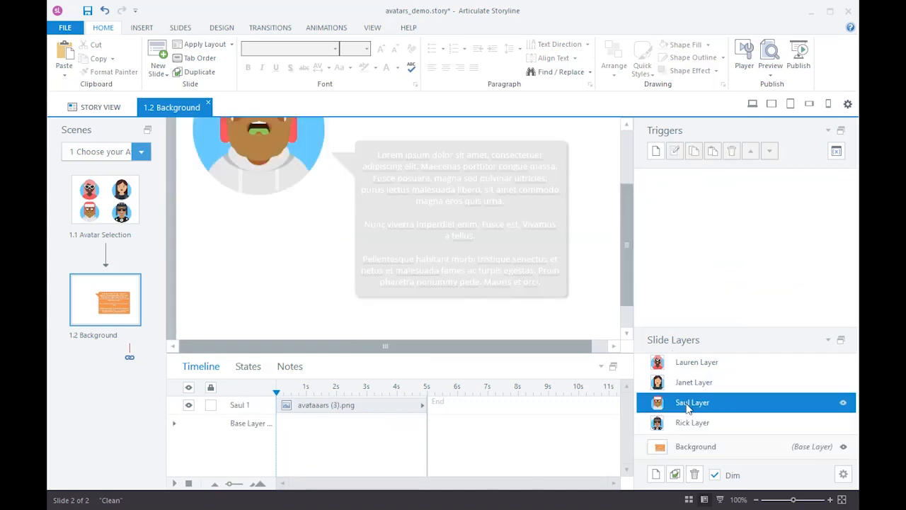
pyautogui.click(690, 382)
pyautogui.click(690, 363)
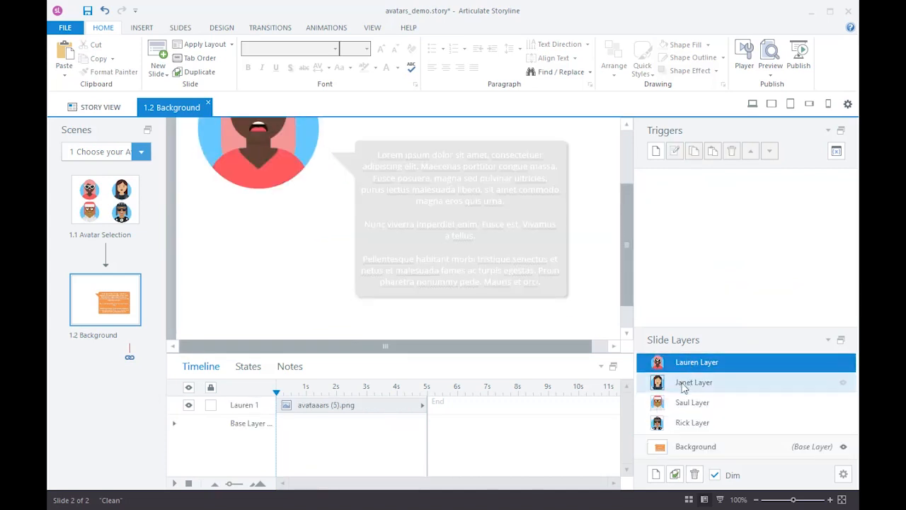
pyautogui.click(684, 382)
pyautogui.click(681, 404)
pyautogui.click(681, 423)
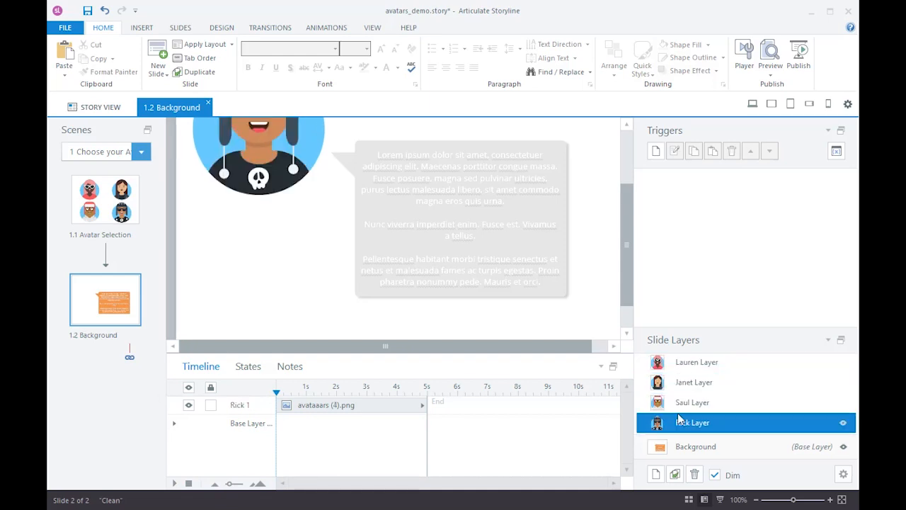
# Step: Examine the Saul, Lauren and Janet layers on slide 1.2, and view a new trigger's settings on the Janet layer without saving it
pyautogui.click(681, 402)
pyautogui.click(683, 383)
pyautogui.click(684, 362)
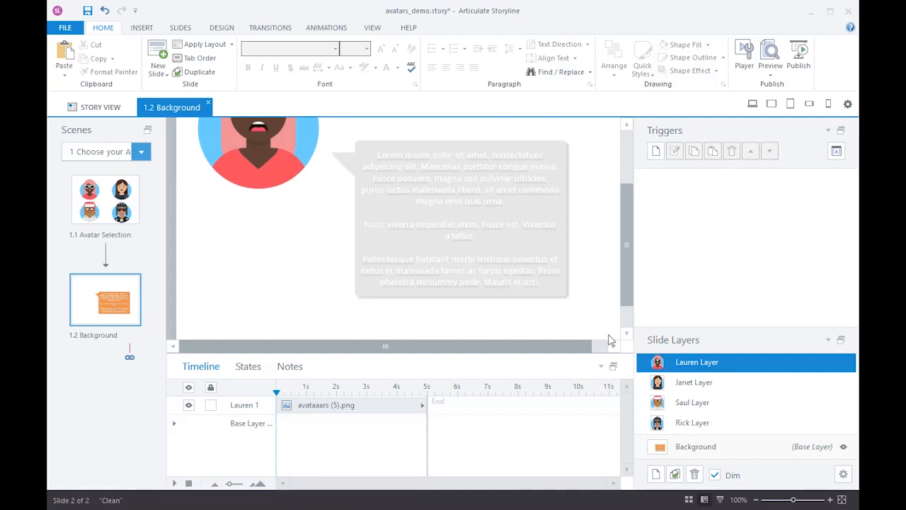
pyautogui.click(694, 382)
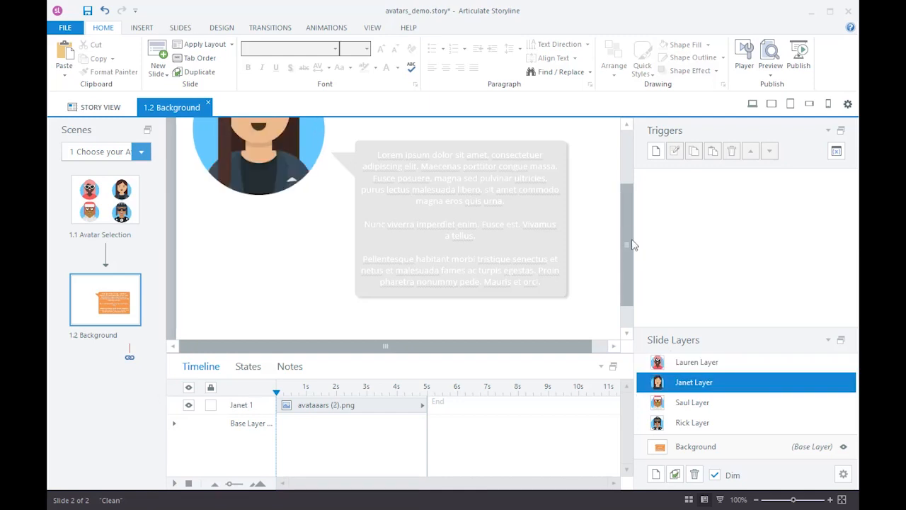
pyautogui.moveTo(632, 239); pyautogui.dragTo(622, 197)
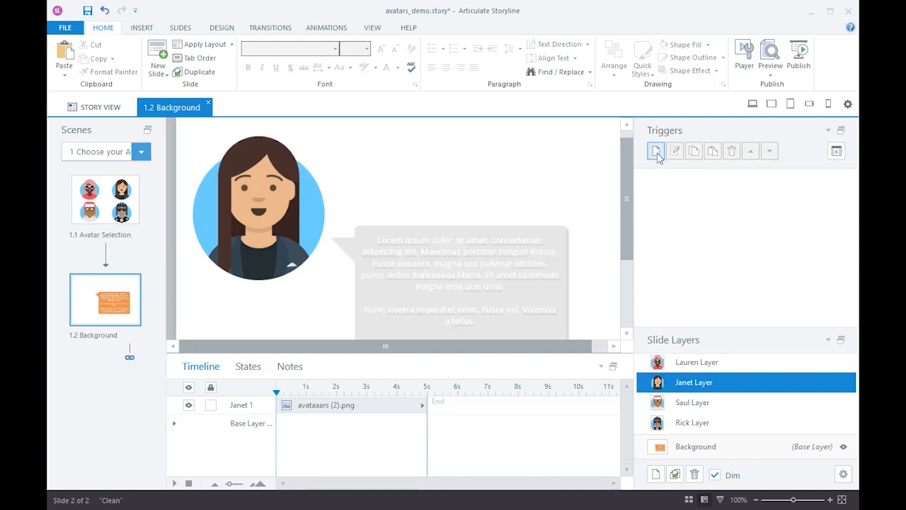
pyautogui.click(657, 152)
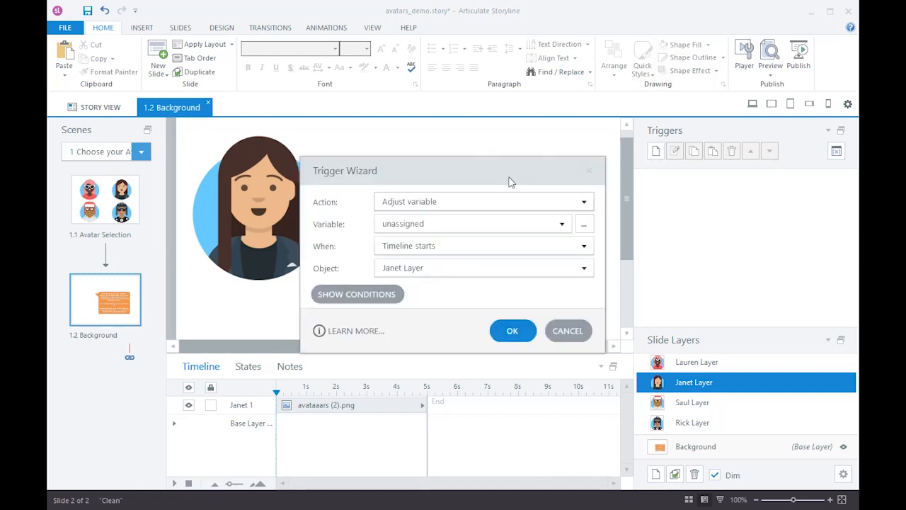
pyautogui.click(590, 171)
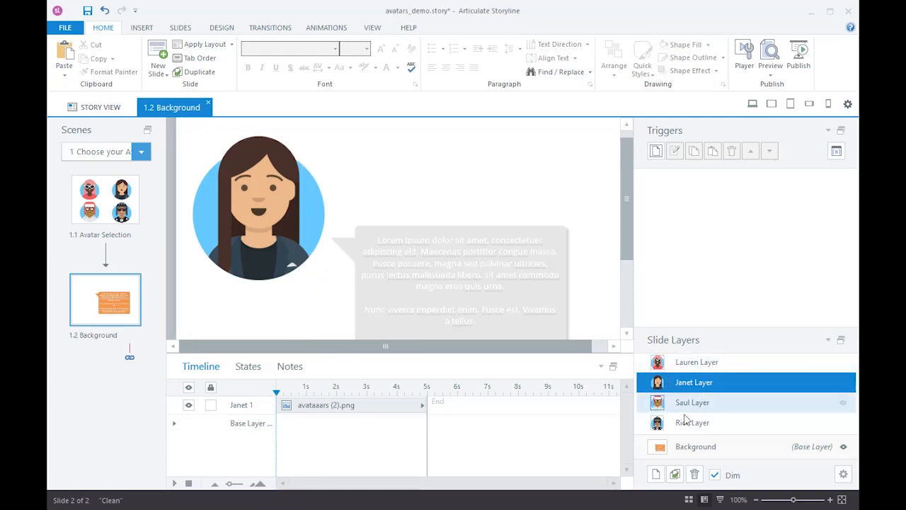
# Step: On the Background base layer, create a trigger that shows Janet Layer when the timeline starts if the Janet variable is equal to True
pyautogui.click(695, 446)
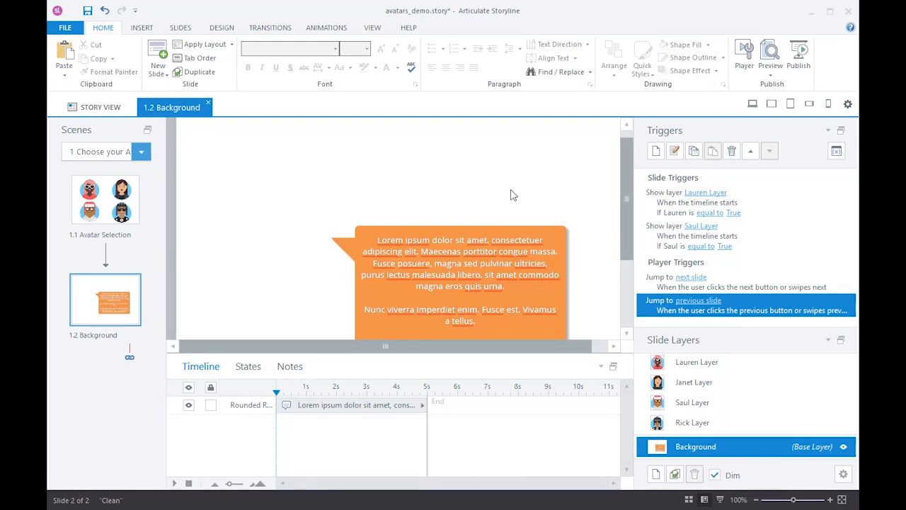
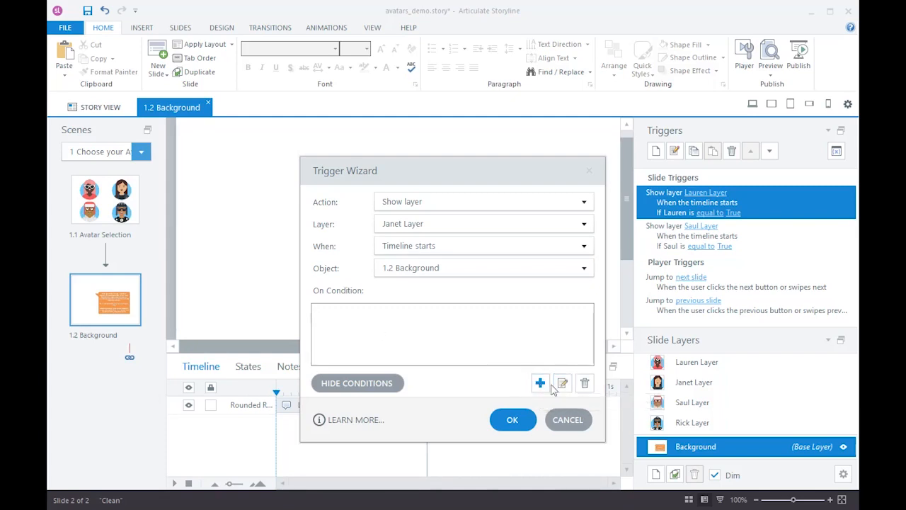
pyautogui.click(540, 383)
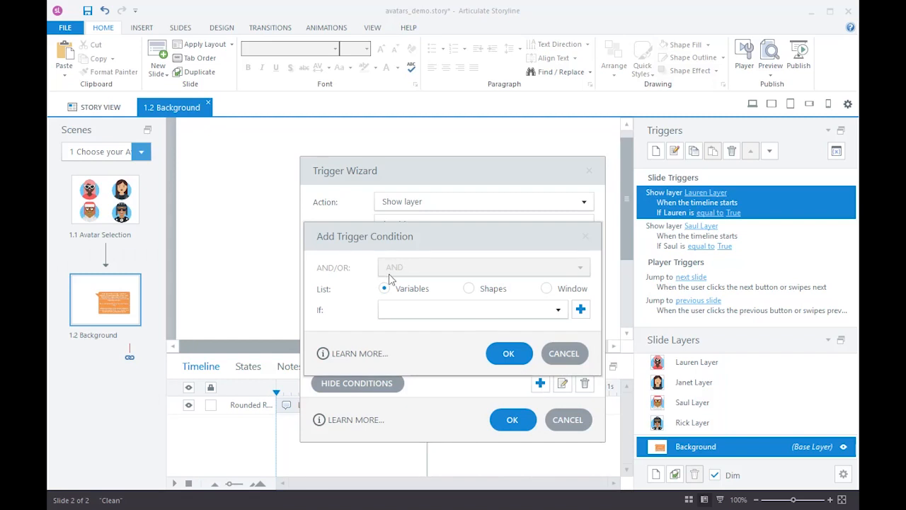
pyautogui.click(400, 310)
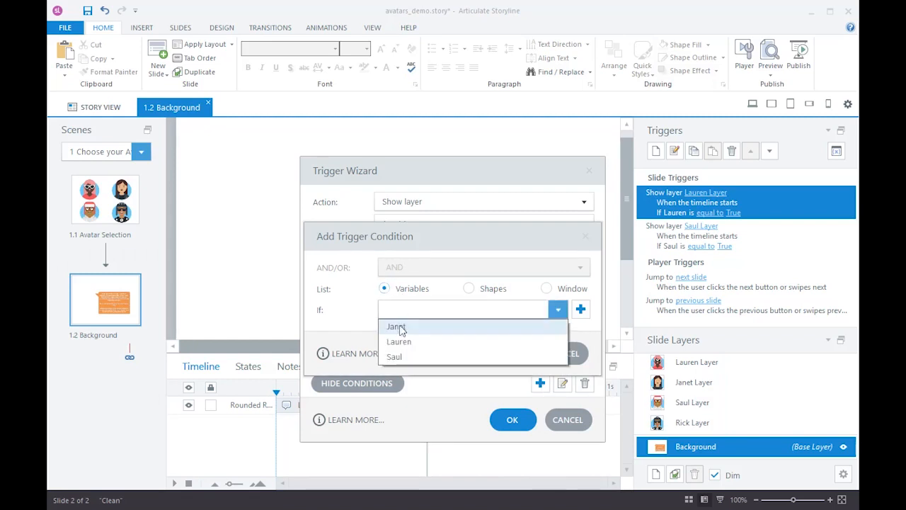
pyautogui.click(401, 328)
pyautogui.click(408, 335)
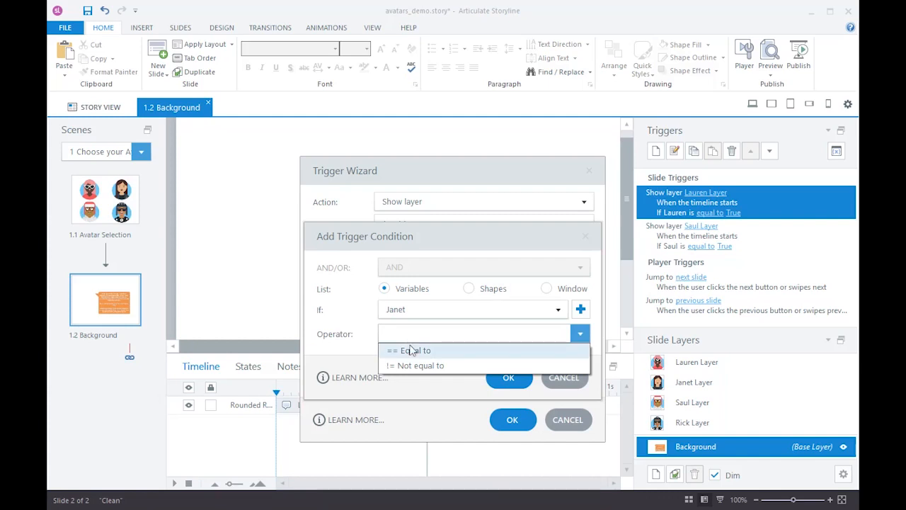
pyautogui.click(415, 350)
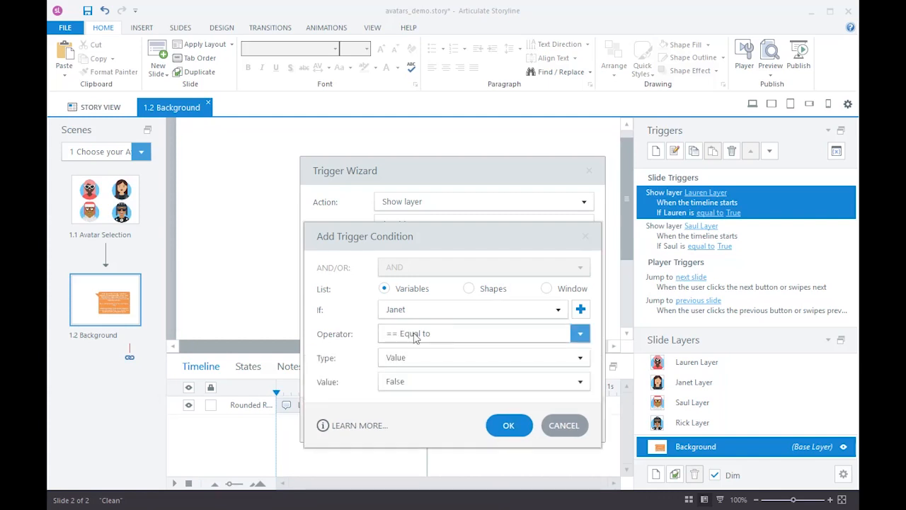
pyautogui.click(418, 389)
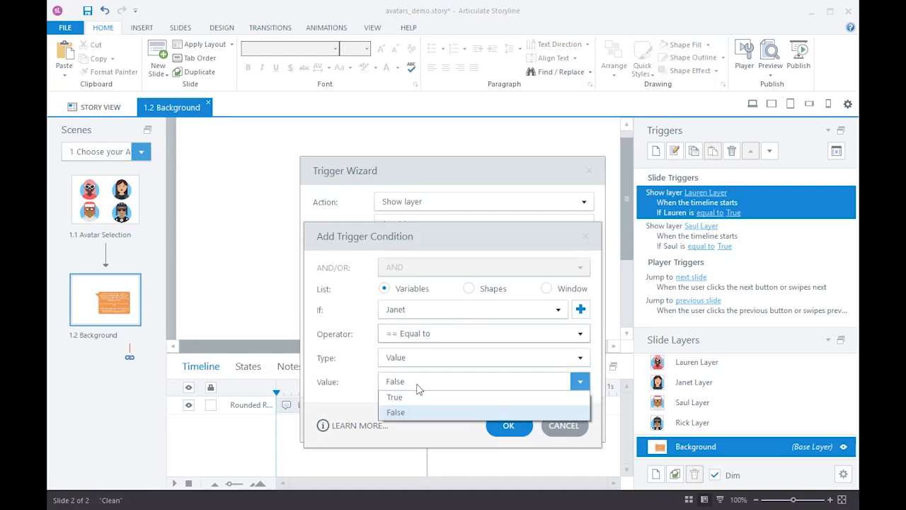
pyautogui.click(412, 398)
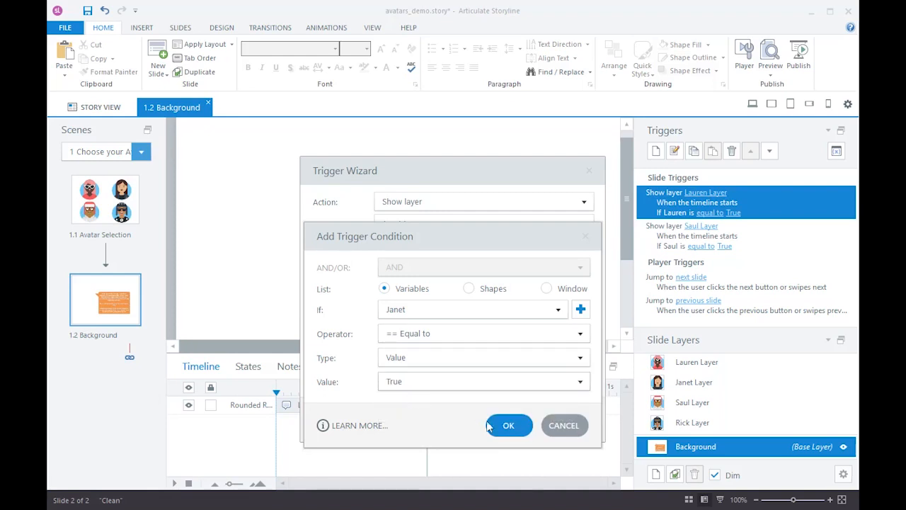
pyautogui.click(508, 425)
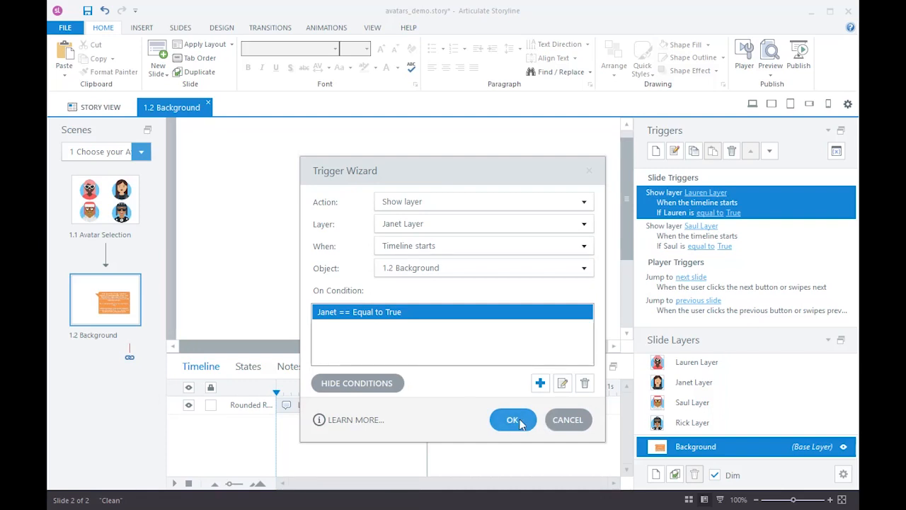
pyautogui.click(519, 422)
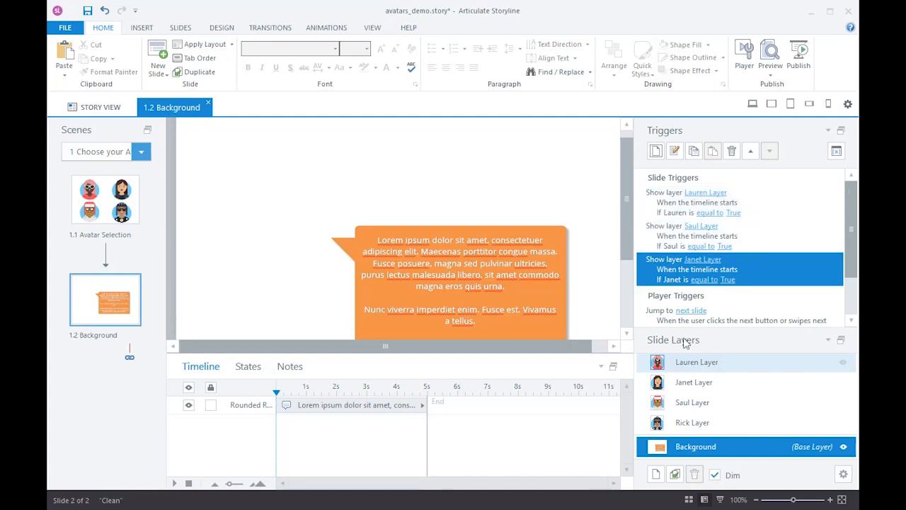
# Step: Preview the entire project from slide 1.1, choose the Janet avatar to test its layer trigger, and close the preview
pyautogui.click(90, 200)
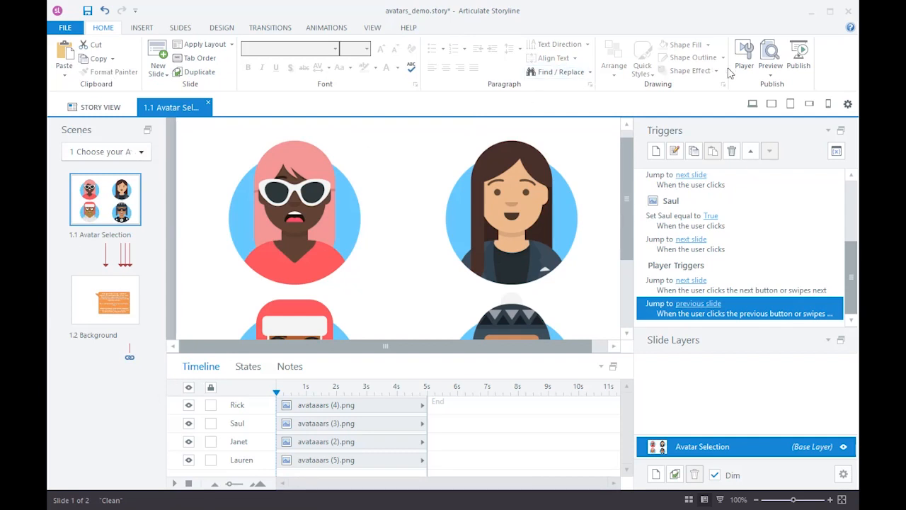
pyautogui.click(768, 75)
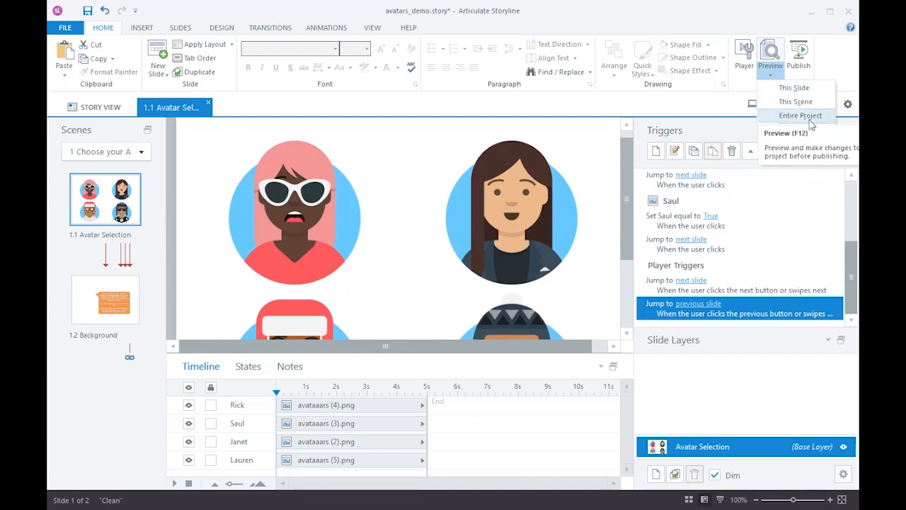
pyautogui.click(799, 119)
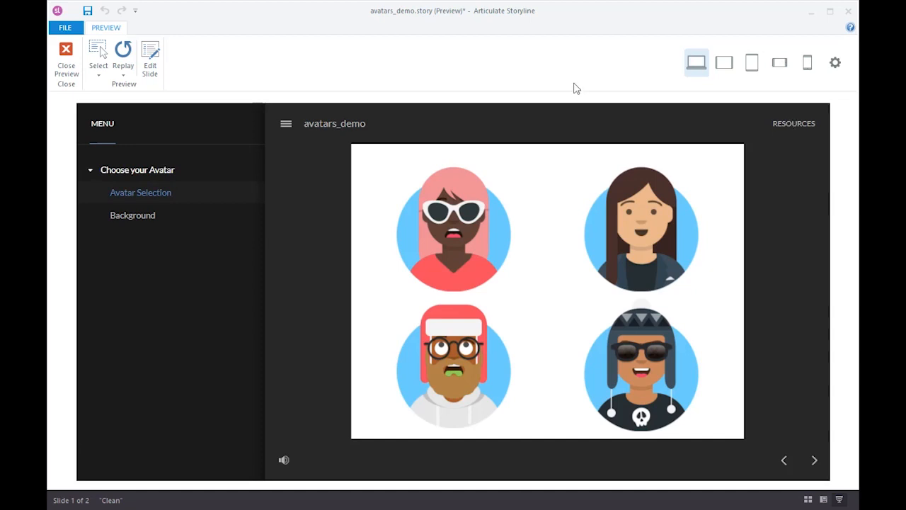
pyautogui.click(634, 234)
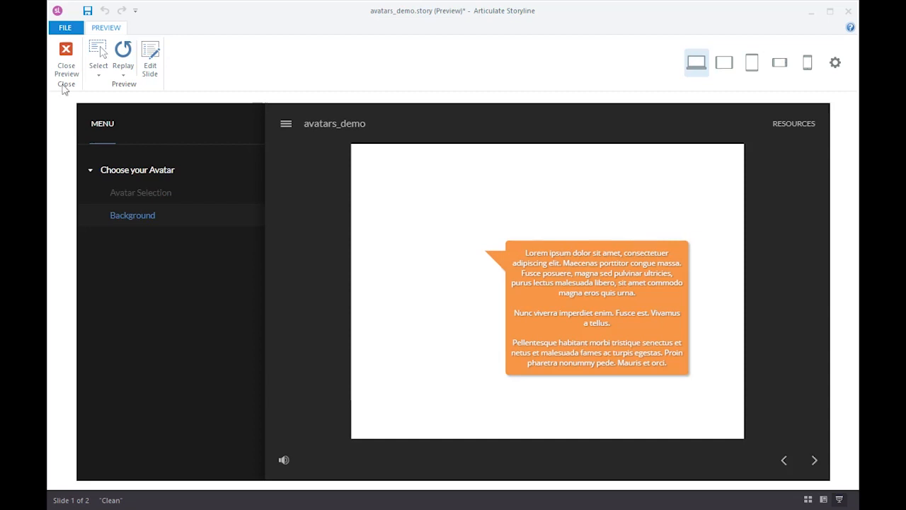
pyautogui.click(65, 57)
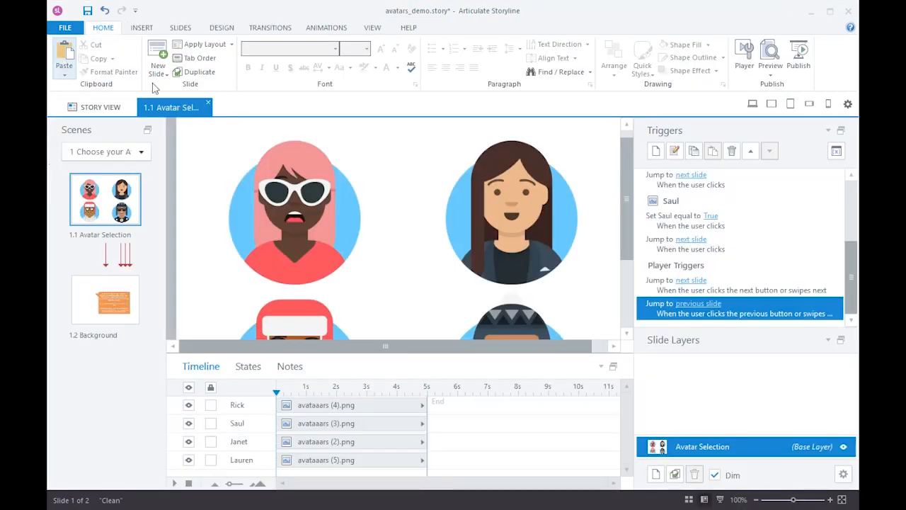
# Step: On slide 1.1, move the Janet avatar's trigger setting Janet to True above its Jump to next slide trigger
pyautogui.click(113, 301)
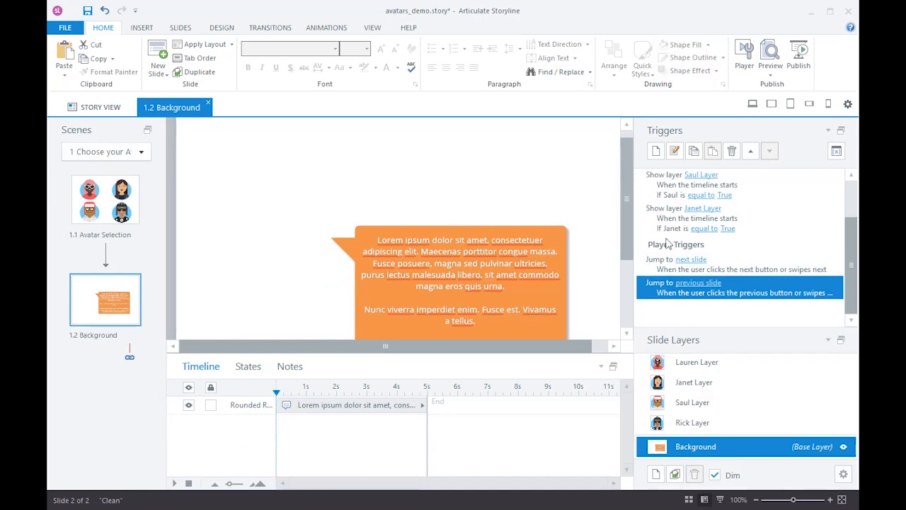
pyautogui.click(110, 205)
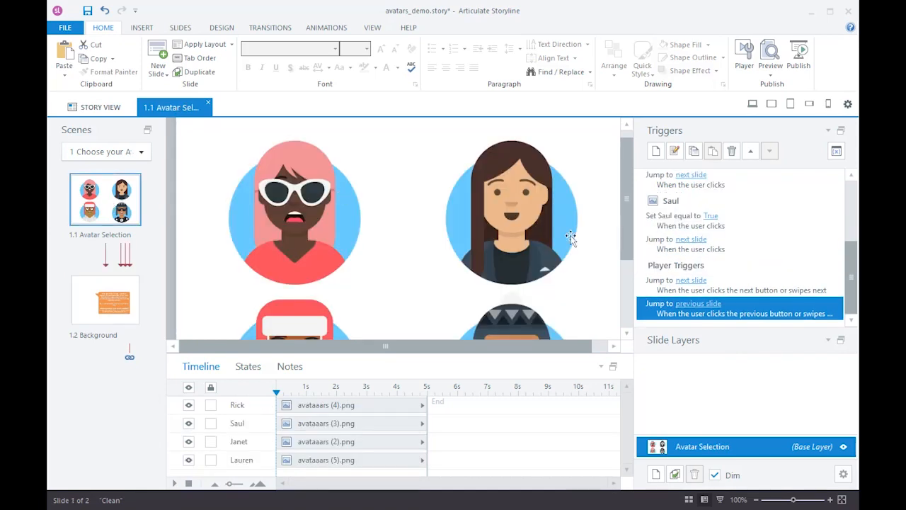
pyautogui.scroll(2, 772, 253)
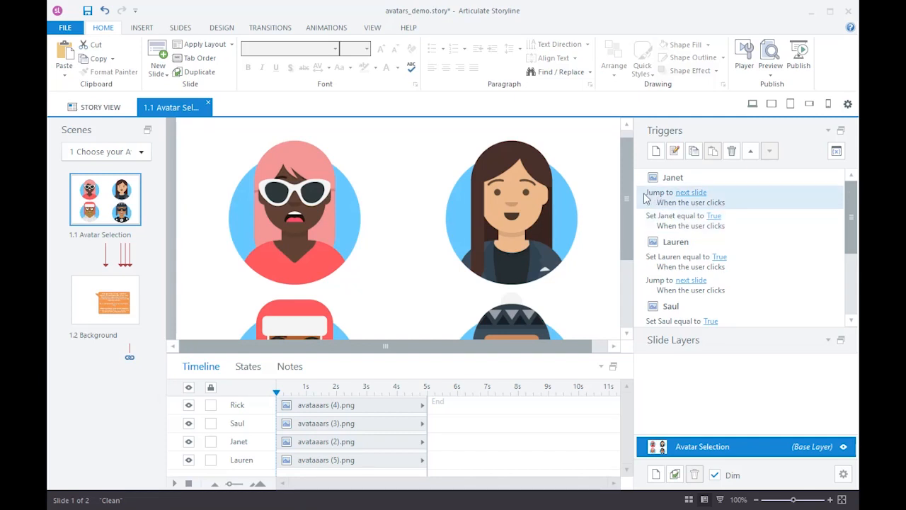
pyautogui.click(668, 229)
pyautogui.click(664, 206)
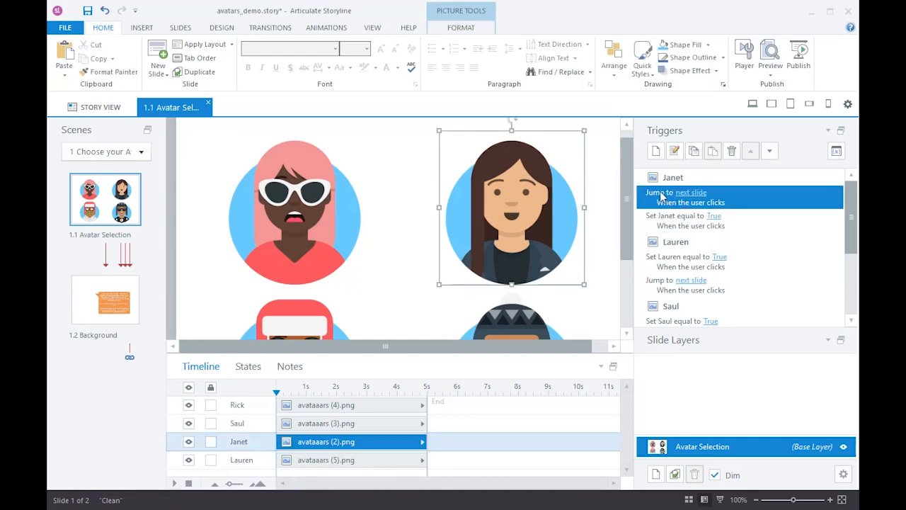
pyautogui.click(666, 218)
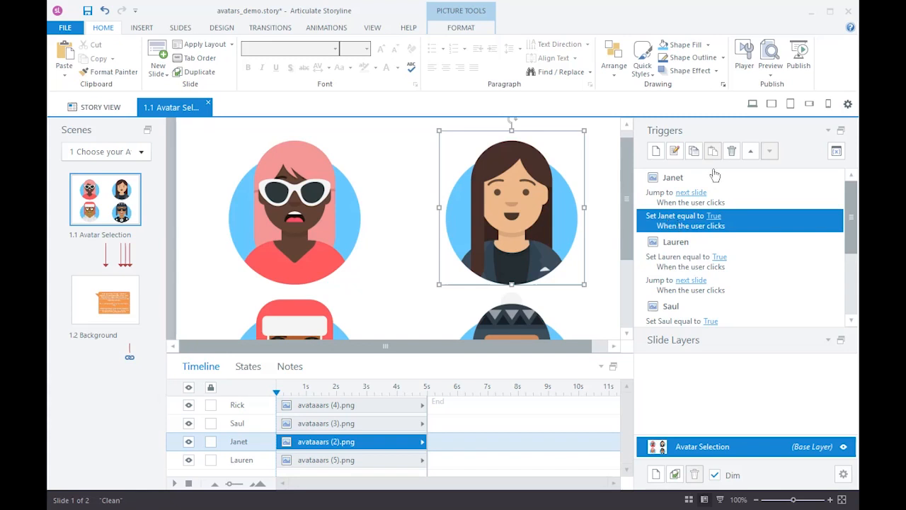
pyautogui.click(753, 158)
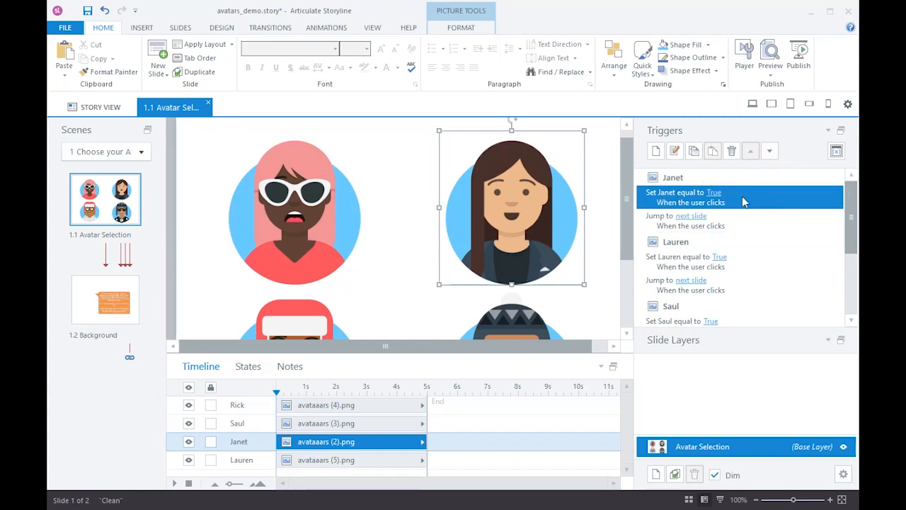
pyautogui.click(416, 238)
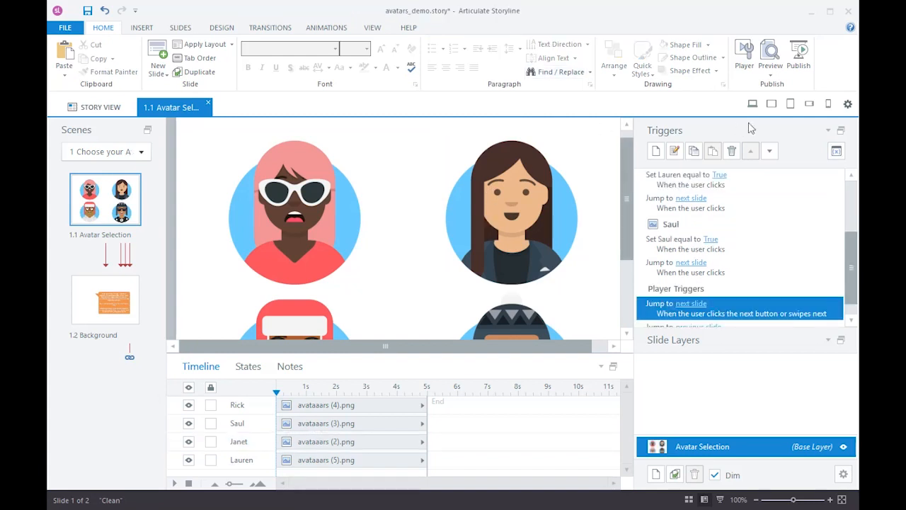
# Step: Preview the entire project again, test the Janet avatar with the reordered triggers, and close the preview
pyautogui.click(770, 68)
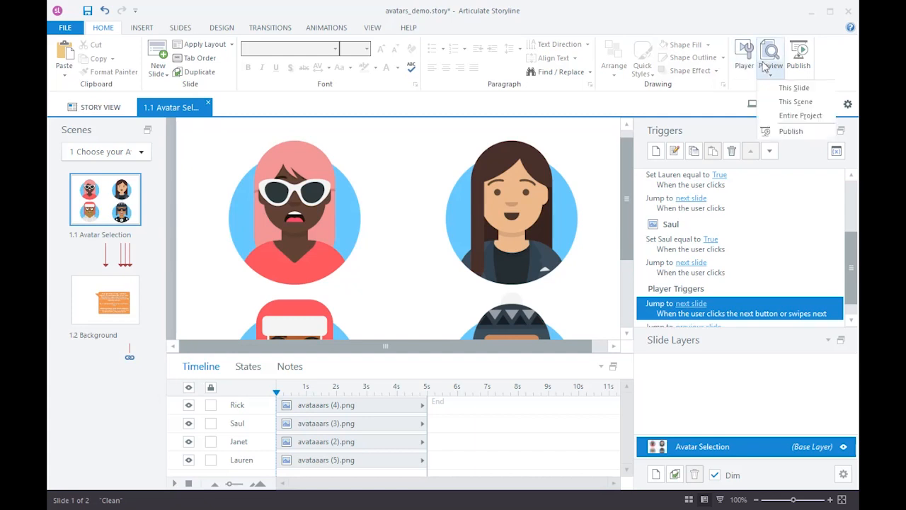
pyautogui.click(781, 115)
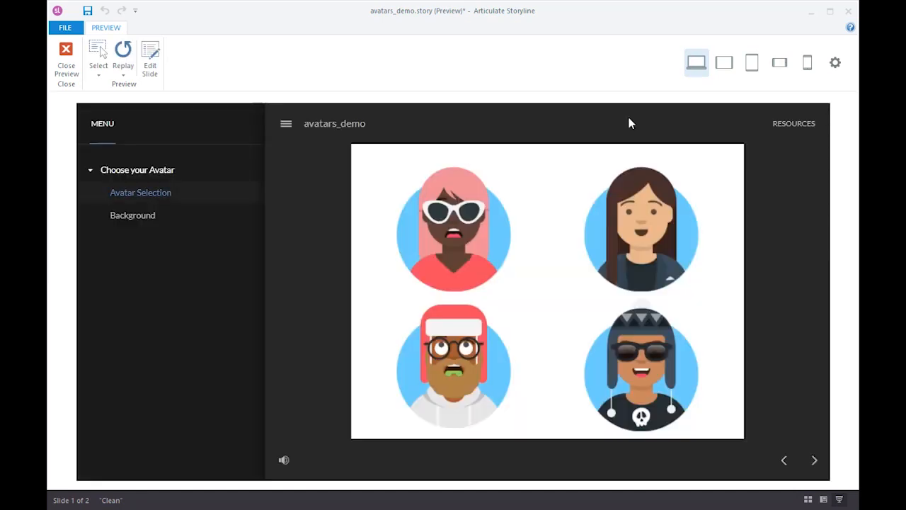
pyautogui.click(636, 235)
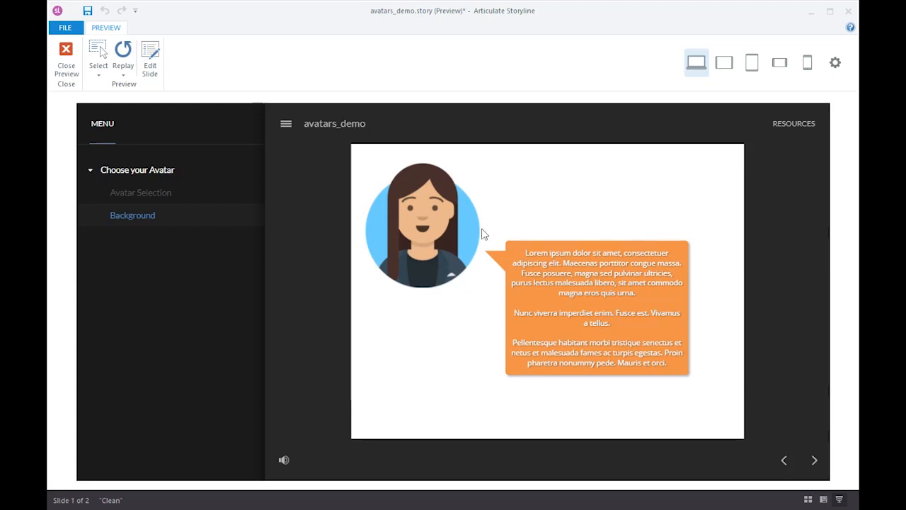
pyautogui.click(66, 68)
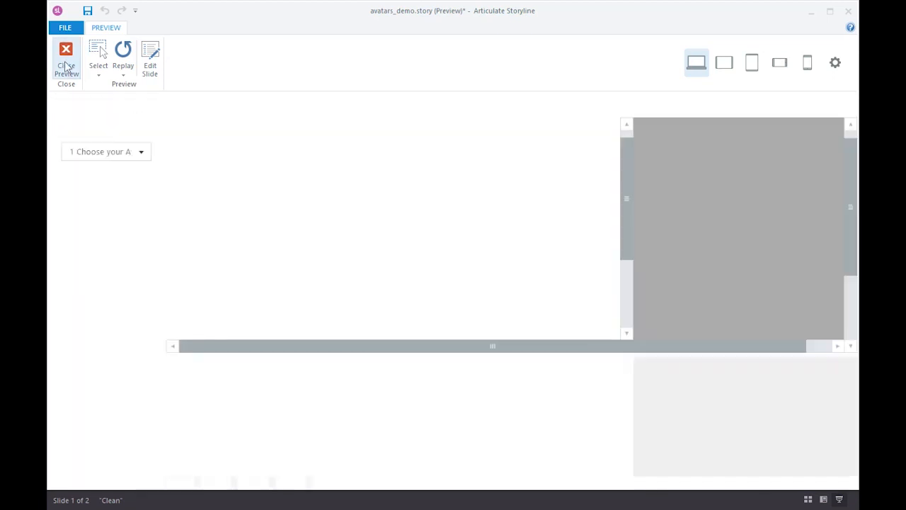